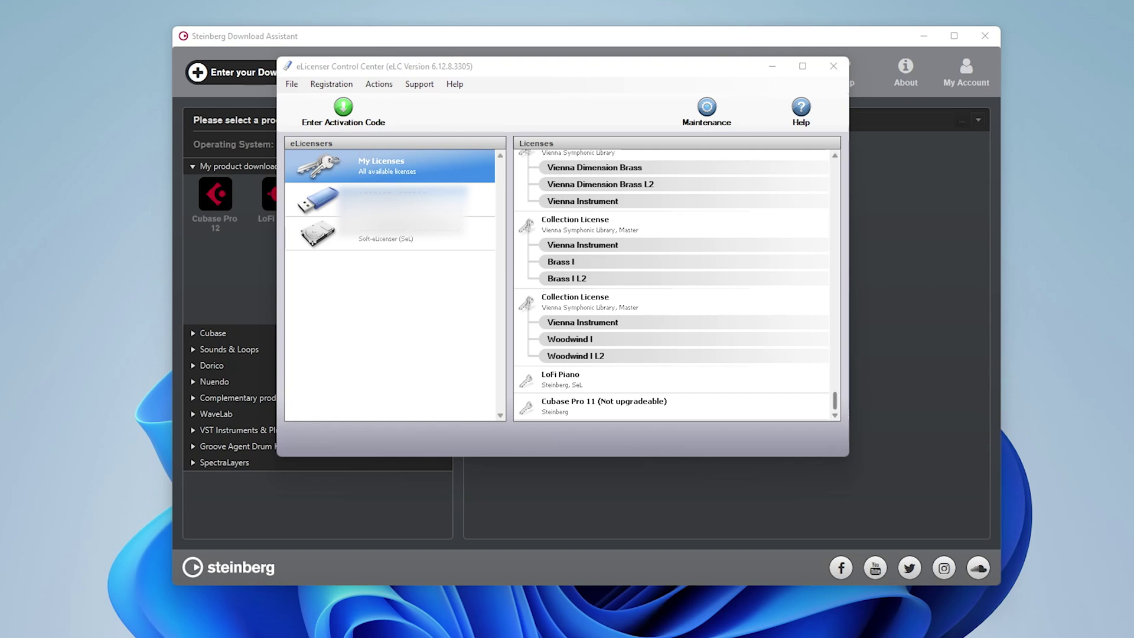
Step: Scroll to the bottom of the Licenses list and select Cubase Pro 11 (Not upgradeable) to view its status
scroll(672, 286, down, 15)
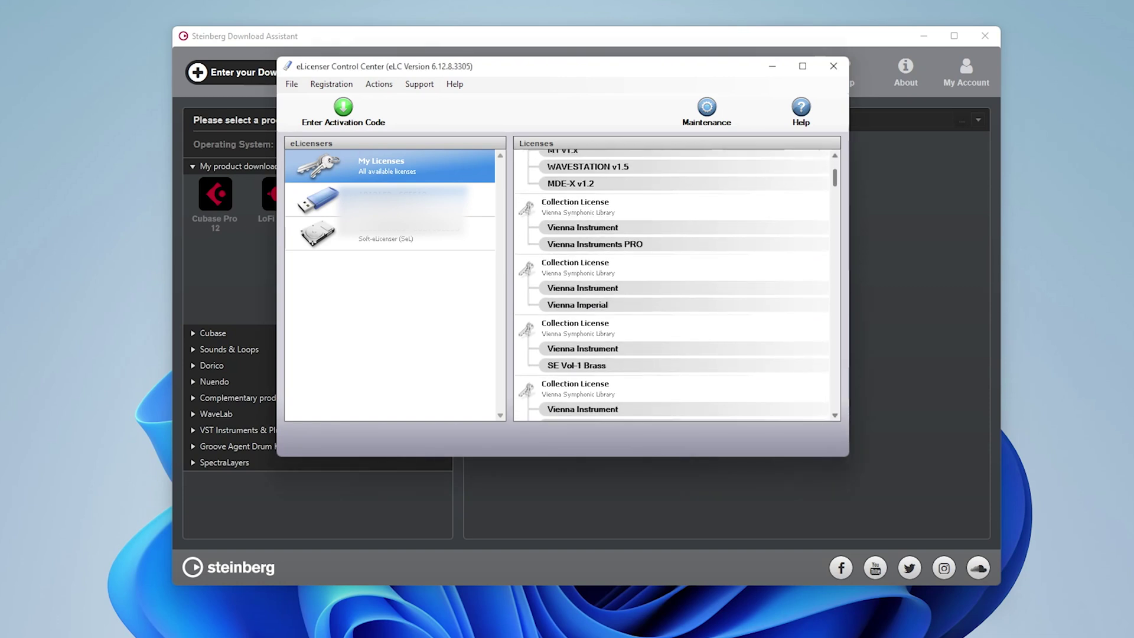
scroll(672, 285, down, 15)
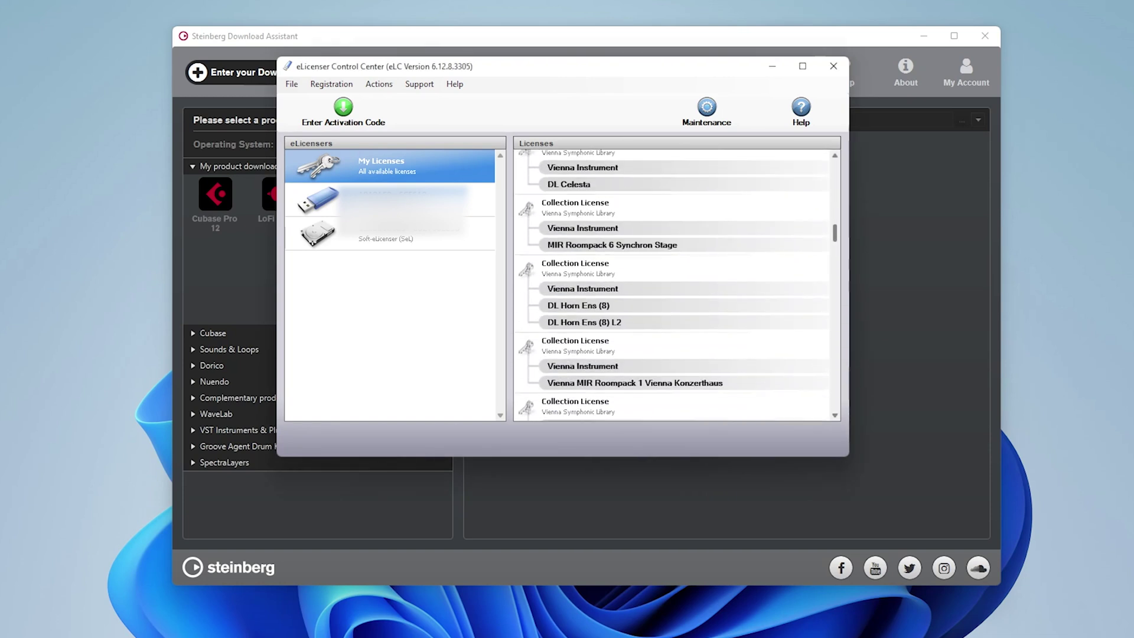
scroll(671, 286, down, 15)
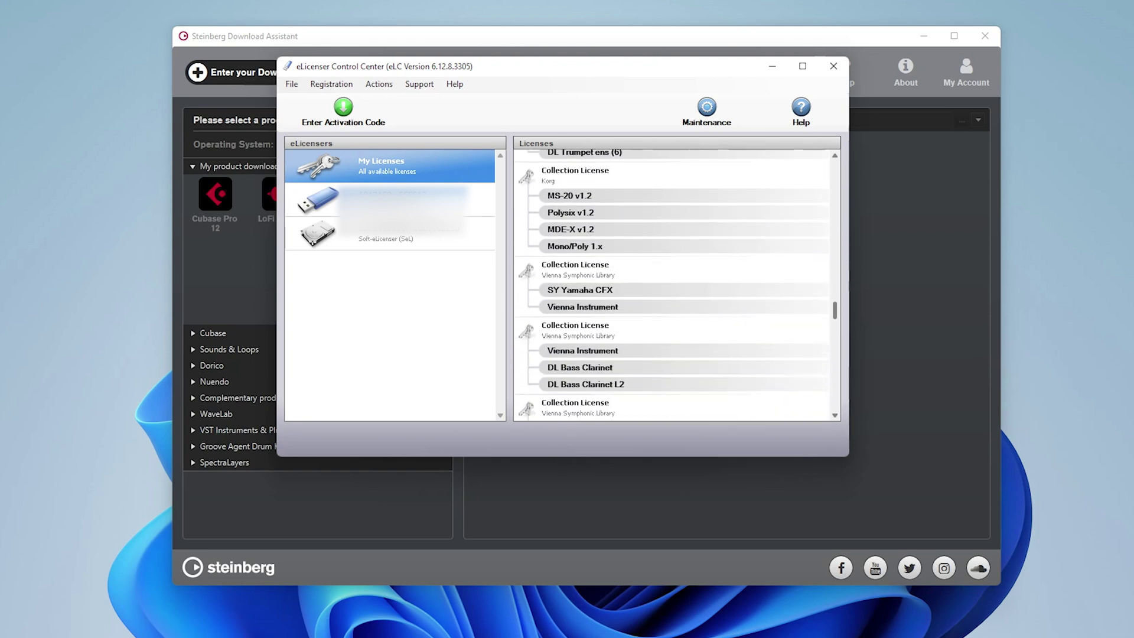
click(604, 406)
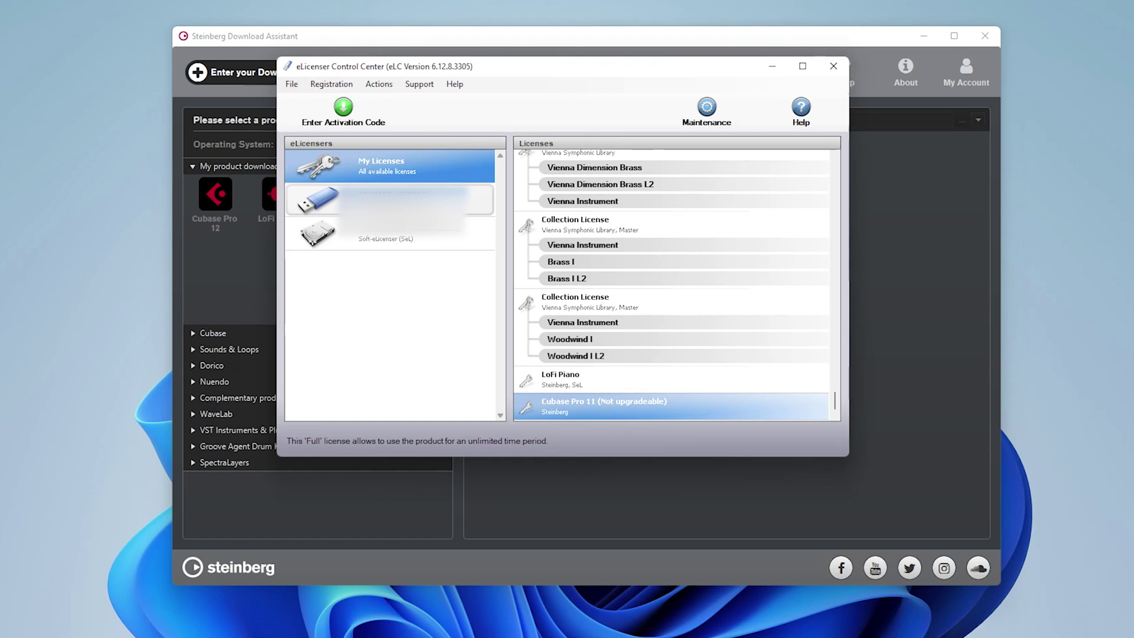
Step: Update the eLicenser license database from the Support menu, then close the eLicenser Control Center
click(419, 84)
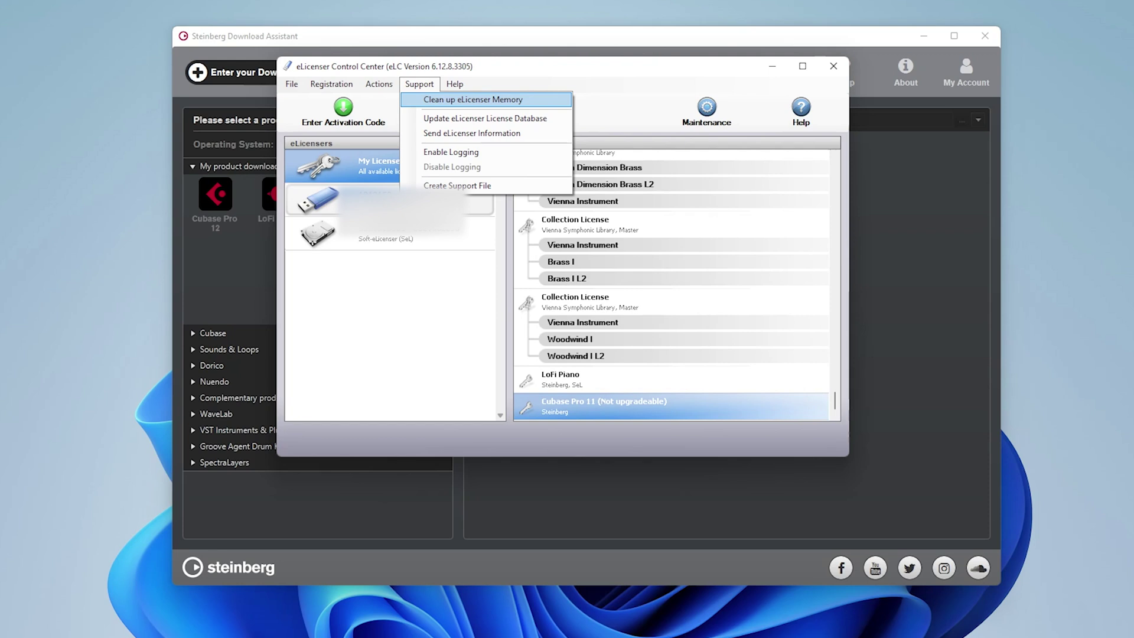
key(Escape)
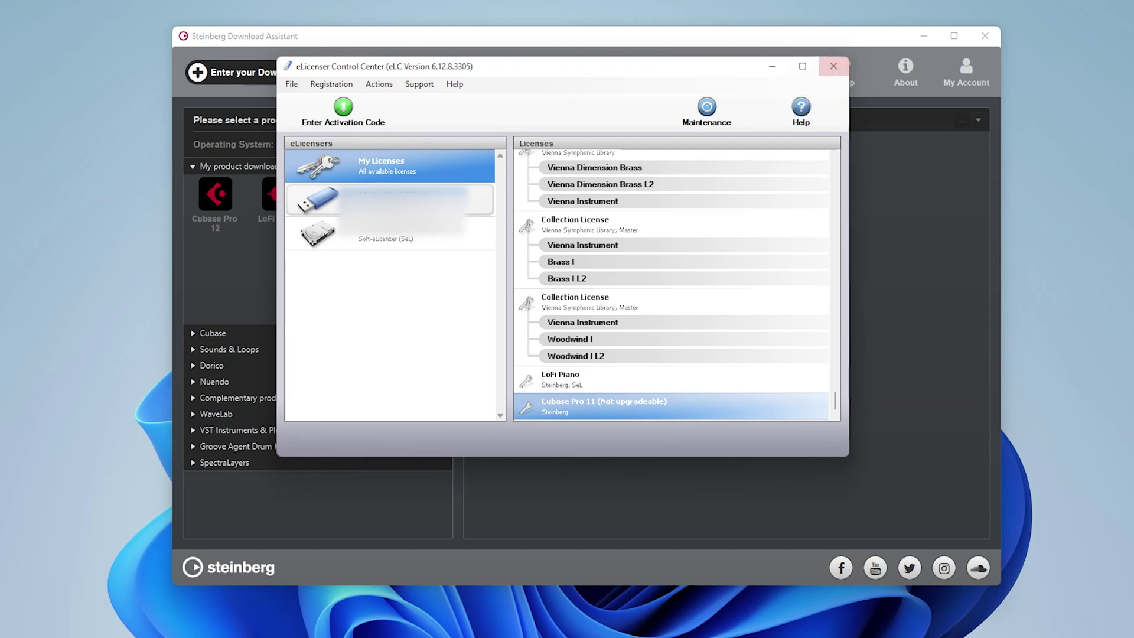
click(834, 65)
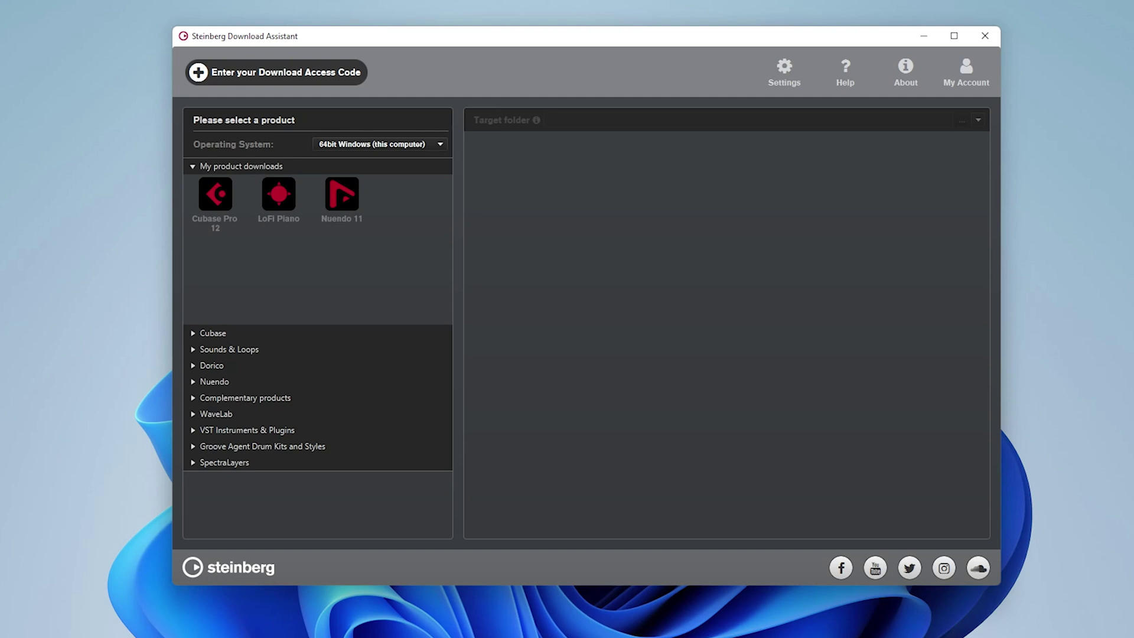
Step: Select Cubase Pro 12 under My product downloads and scroll through its installed and paused components
click(215, 194)
scroll(720, 331, down, 10)
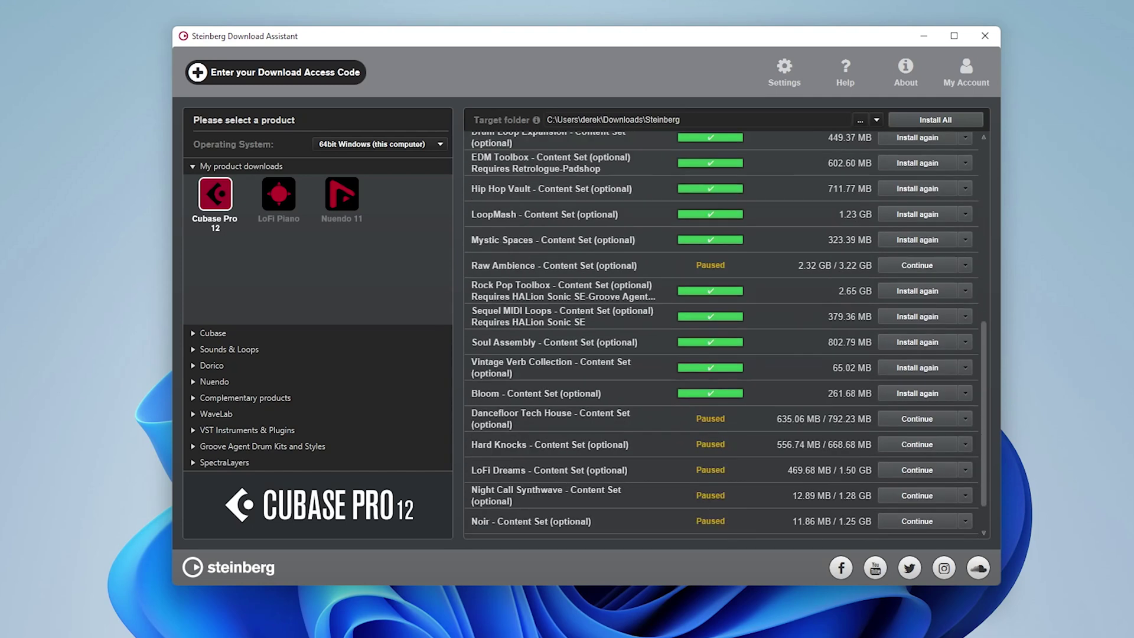
scroll(721, 334, down, 3)
scroll(721, 333, up, 10)
scroll(721, 334, down, 2)
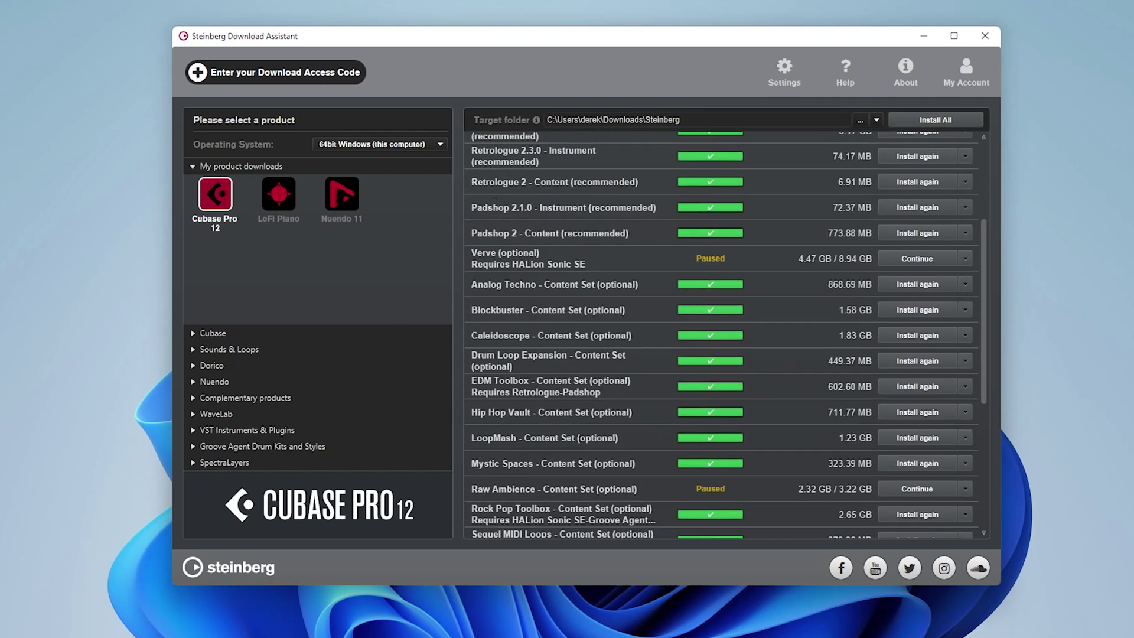
scroll(720, 334, down, 5)
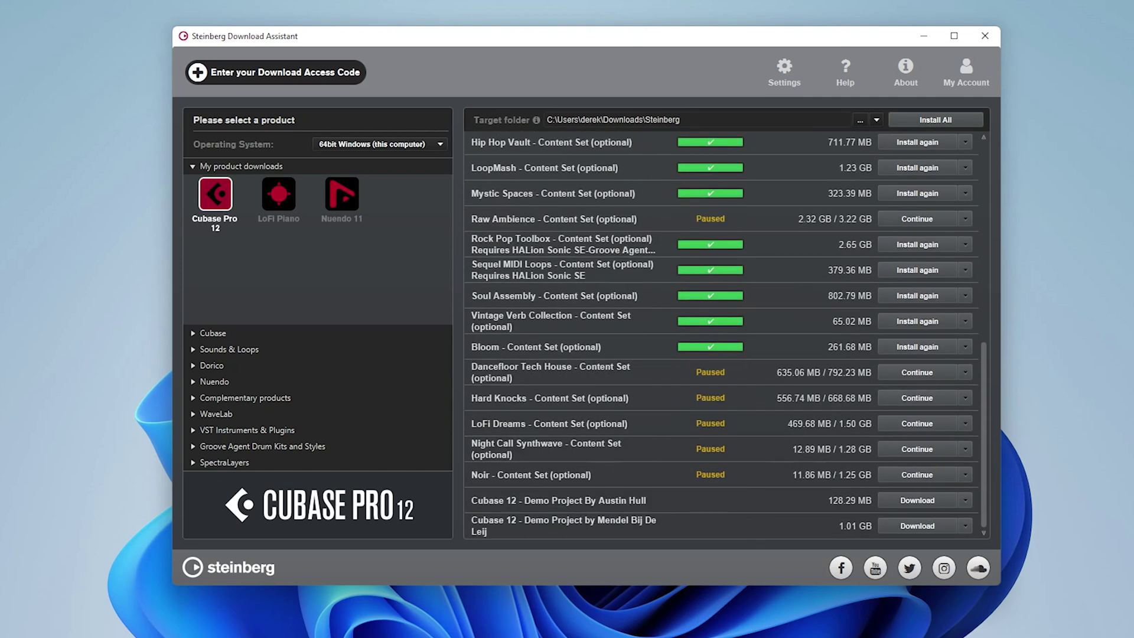
scroll(917, 244, up, 10)
scroll(721, 334, down, 10)
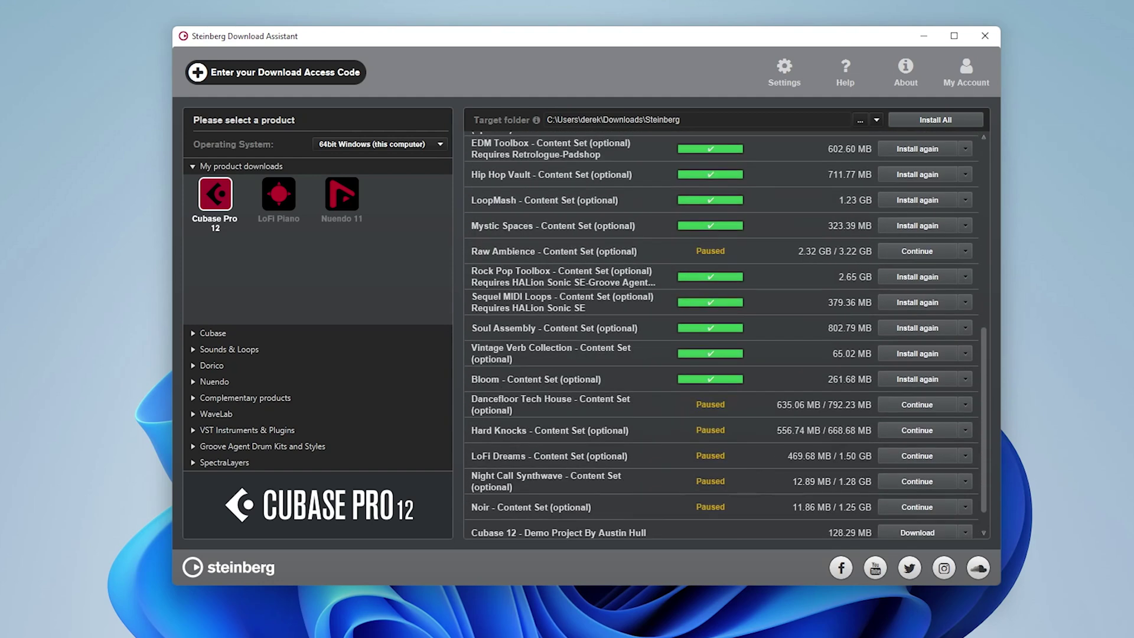
scroll(720, 333, up, 10)
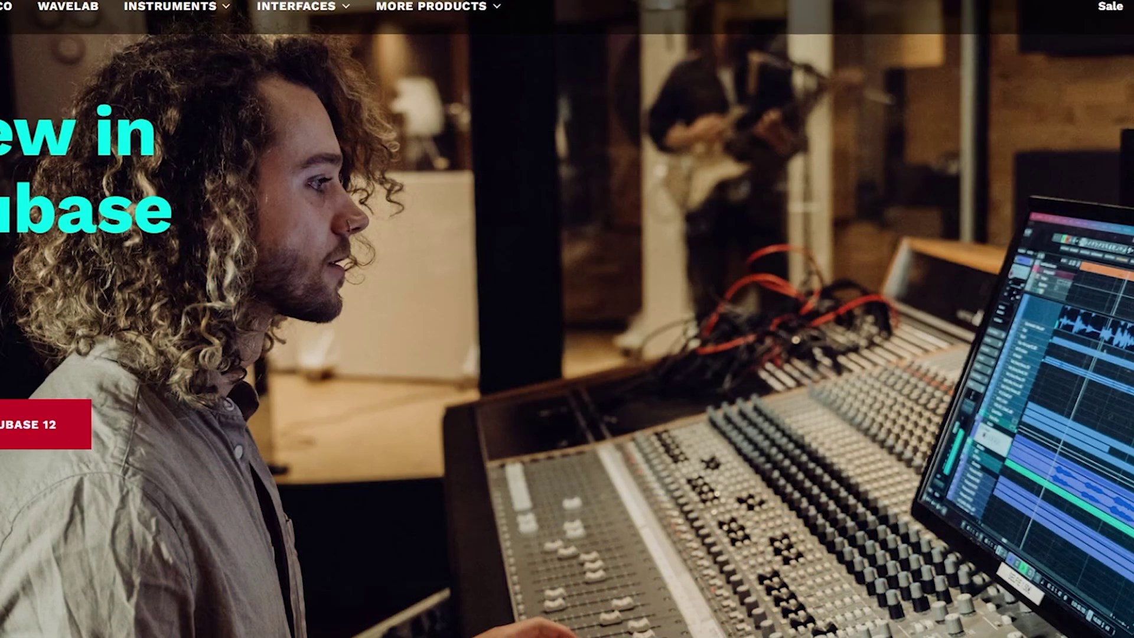
Step: Scroll down the Cubase 12 features page and read the full Dolby Atmos feature description
scroll(567, 319, down, 12)
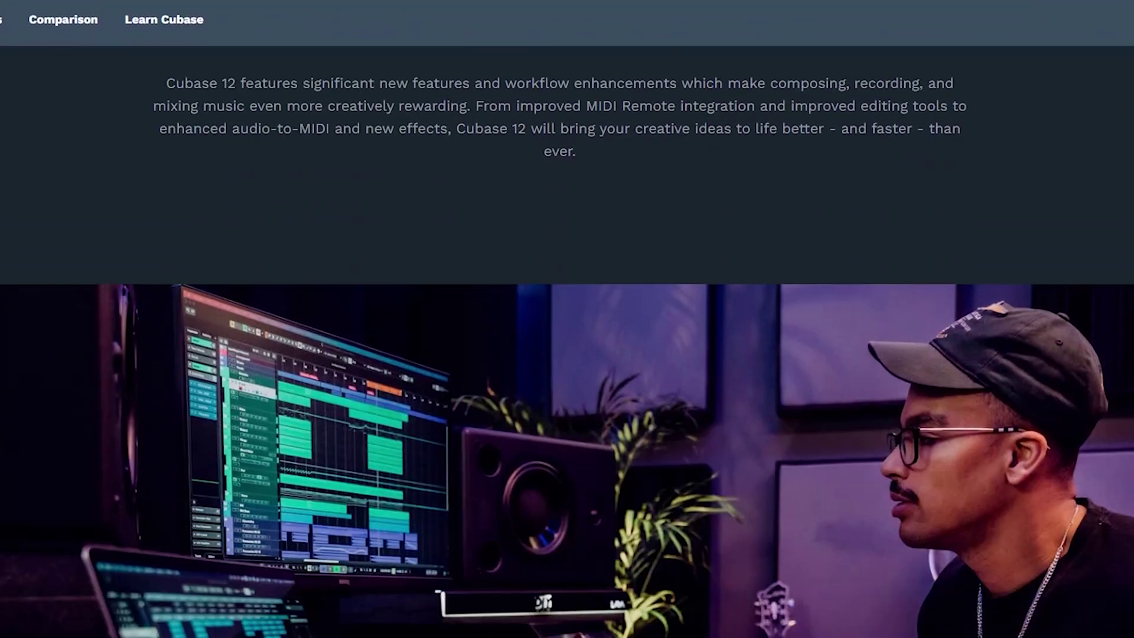
scroll(567, 319, down, 15)
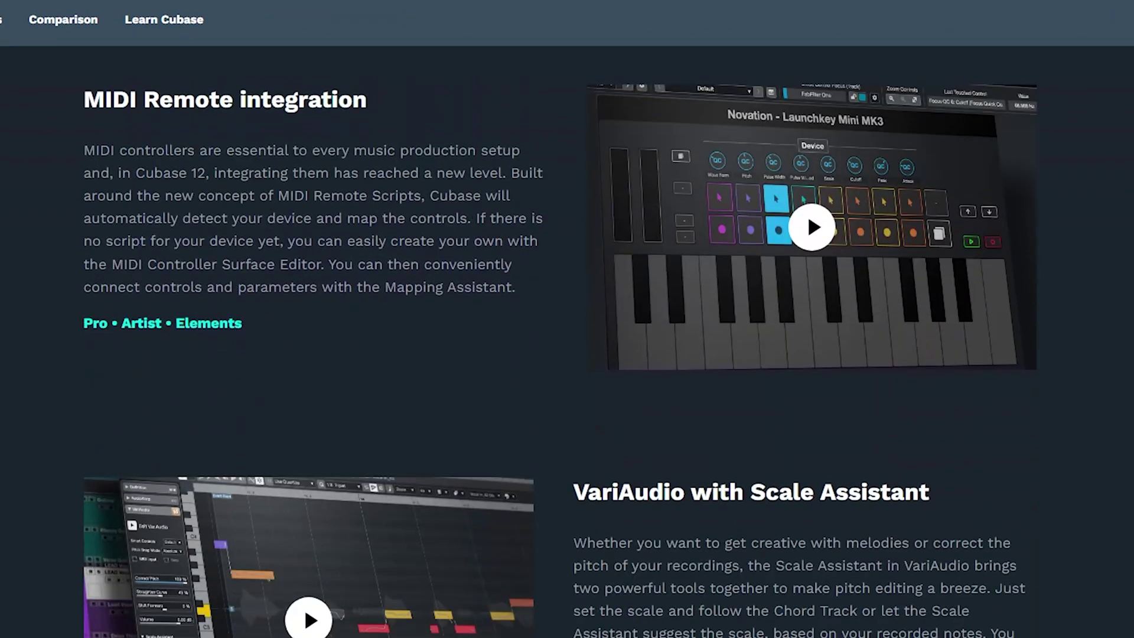
scroll(567, 319, down, 14)
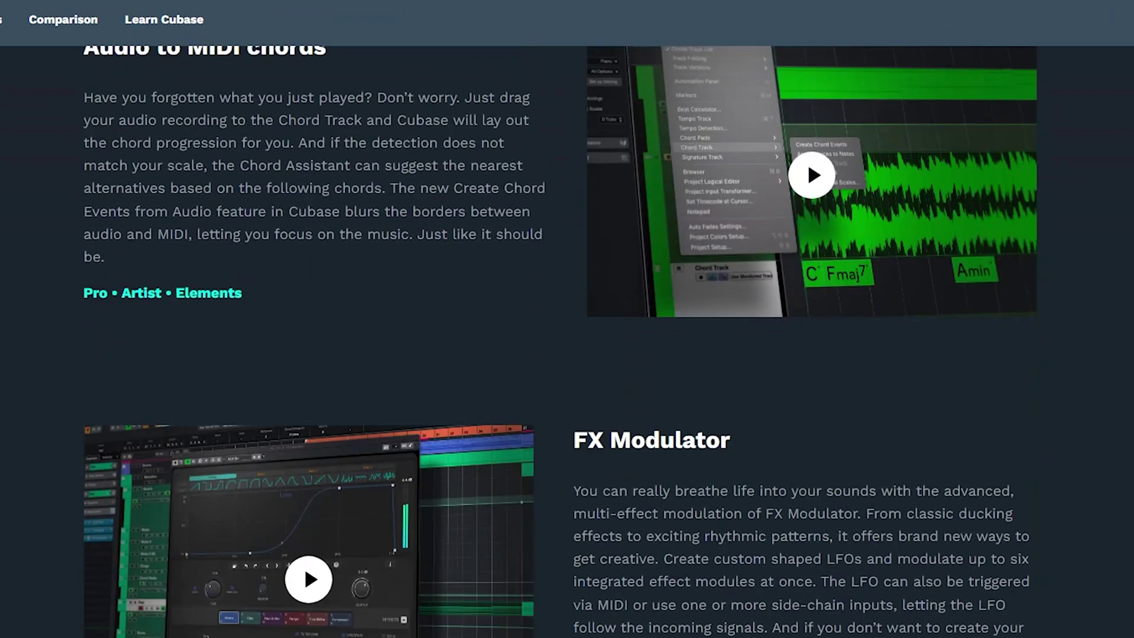
scroll(567, 319, down, 14)
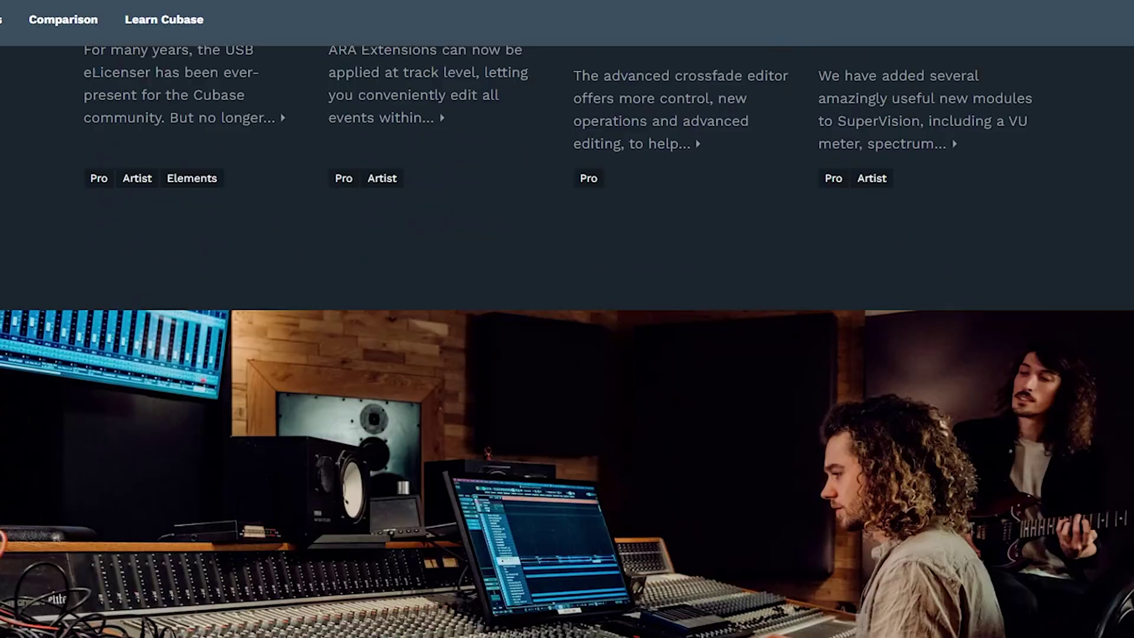
scroll(567, 319, down, 15)
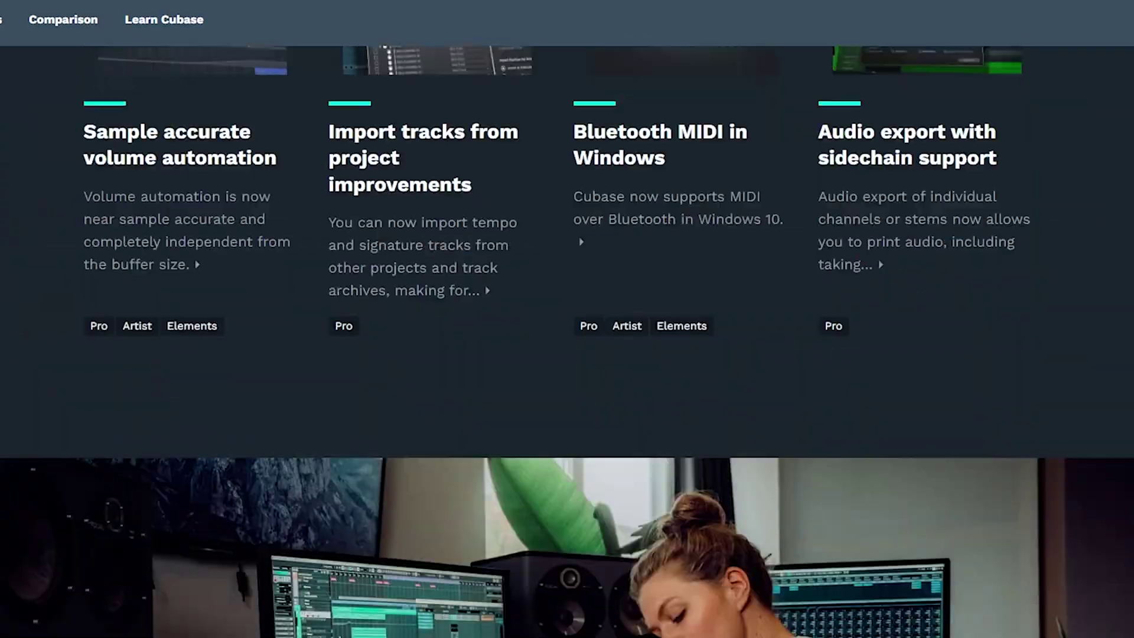
scroll(568, 319, down, 15)
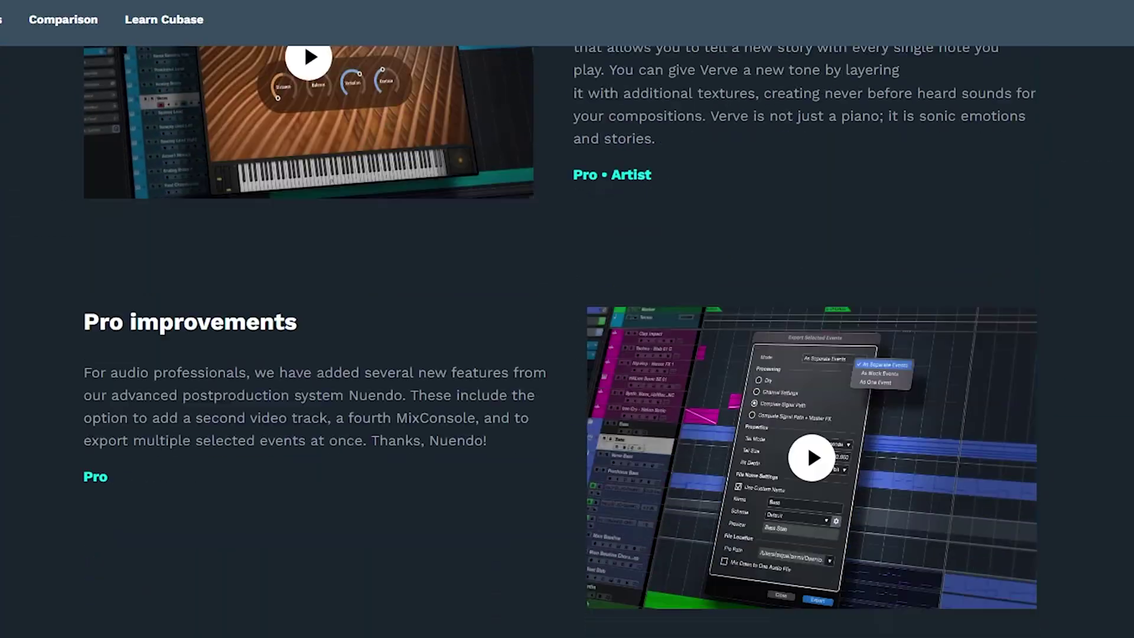
scroll(567, 319, down, 11)
scroll(567, 319, up, 4)
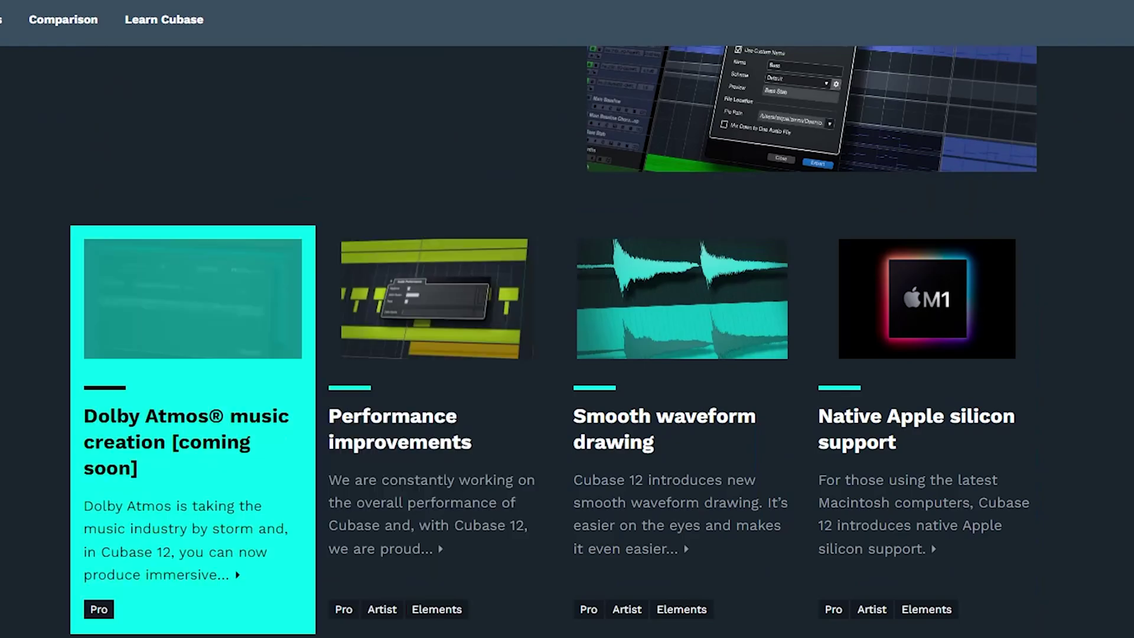
click(193, 431)
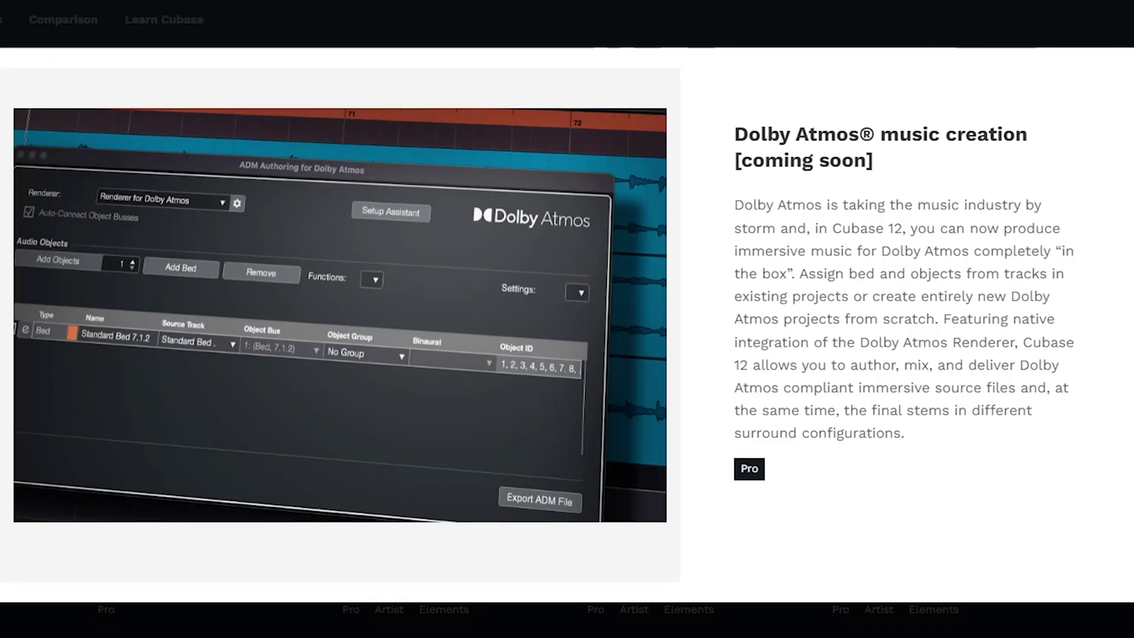
key(Escape)
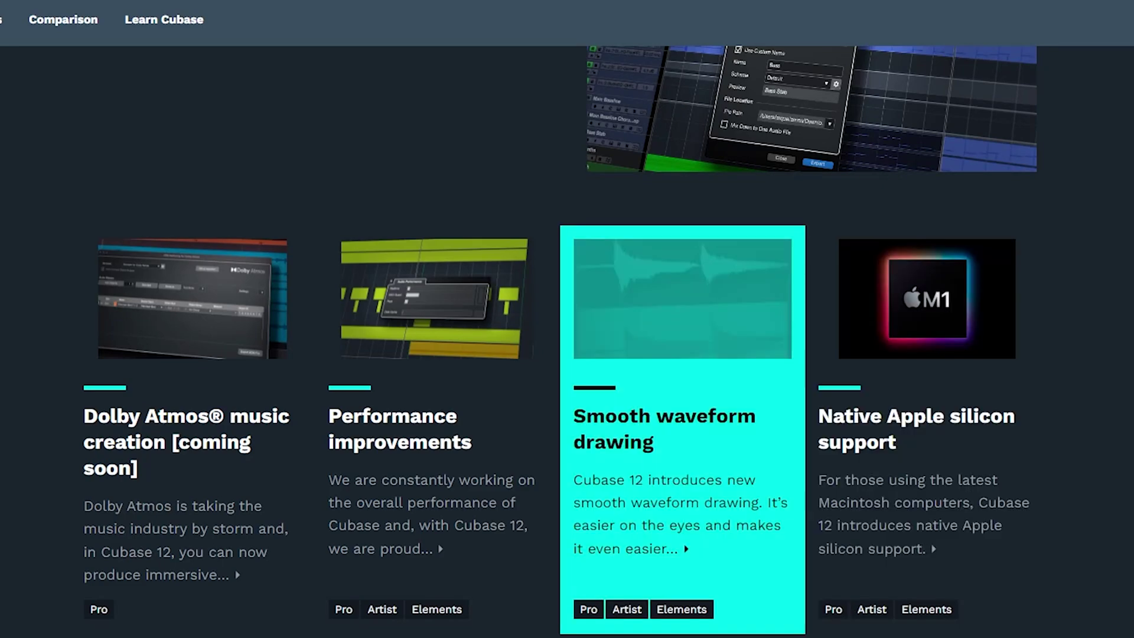
Step: Scroll back up the features page to the Unlimited Creativity / MIDI Remote section
scroll(567, 319, up, 15)
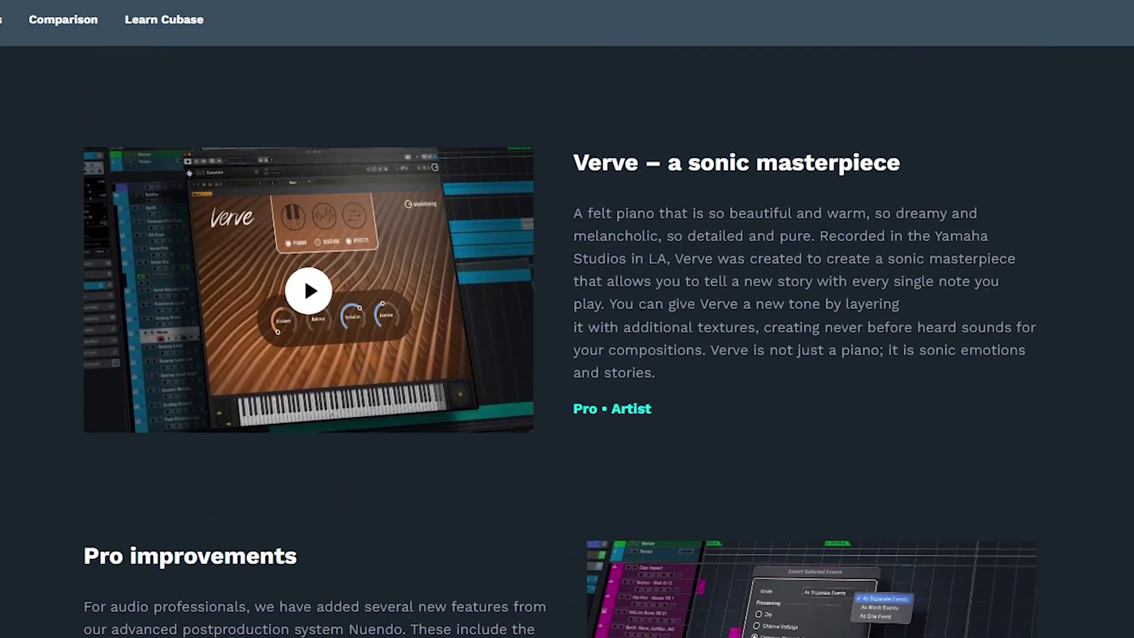
scroll(567, 319, up, 15)
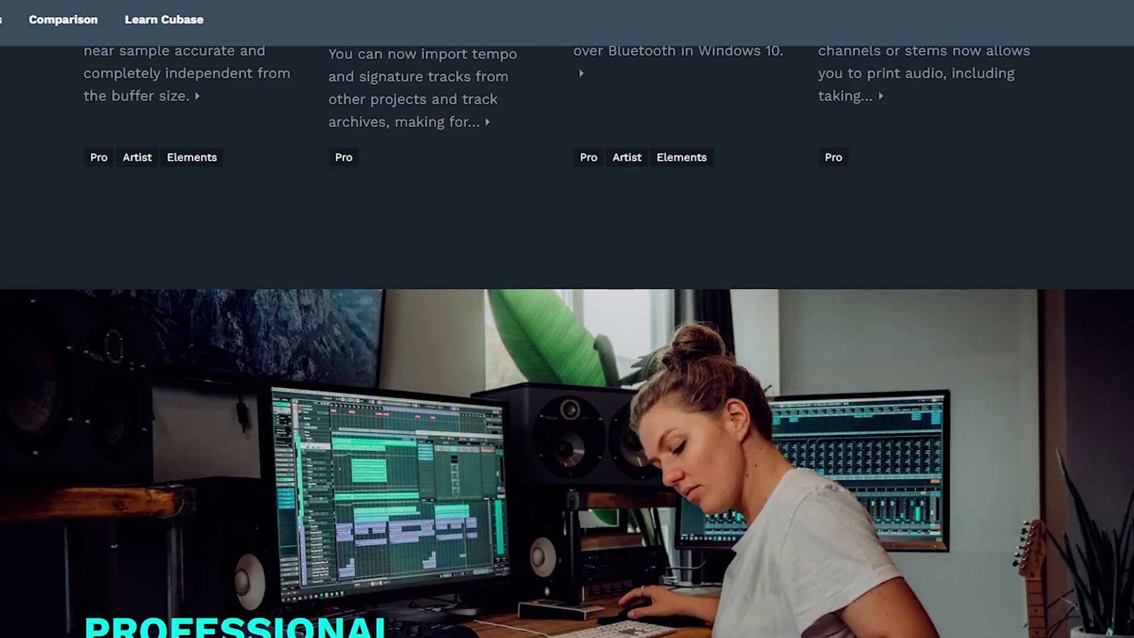
scroll(567, 319, up, 1)
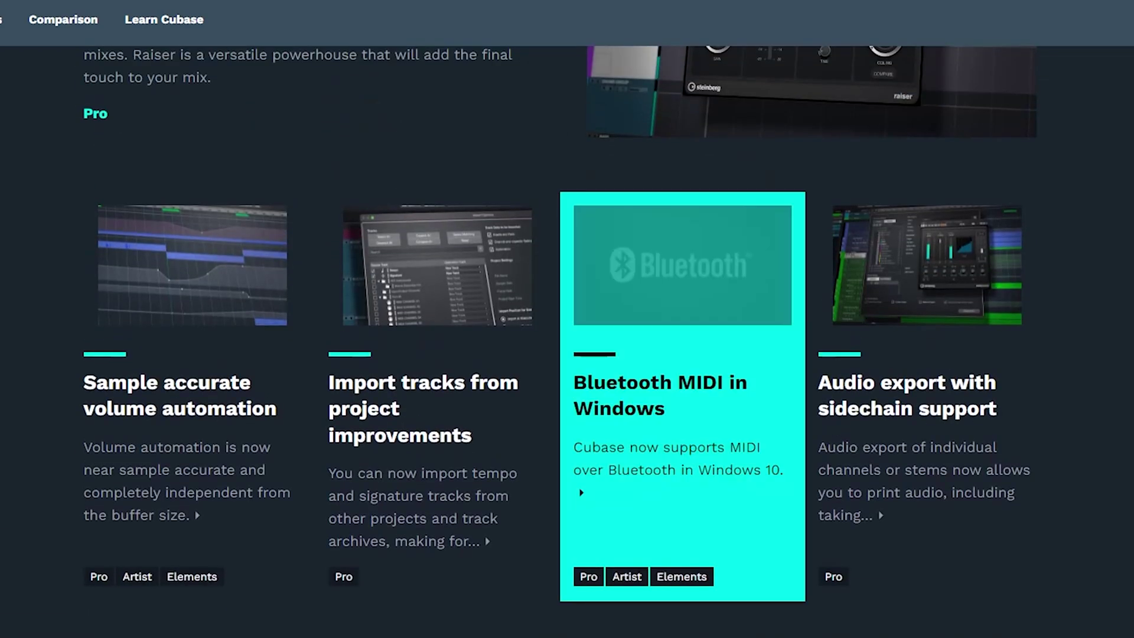
scroll(568, 319, up, 20)
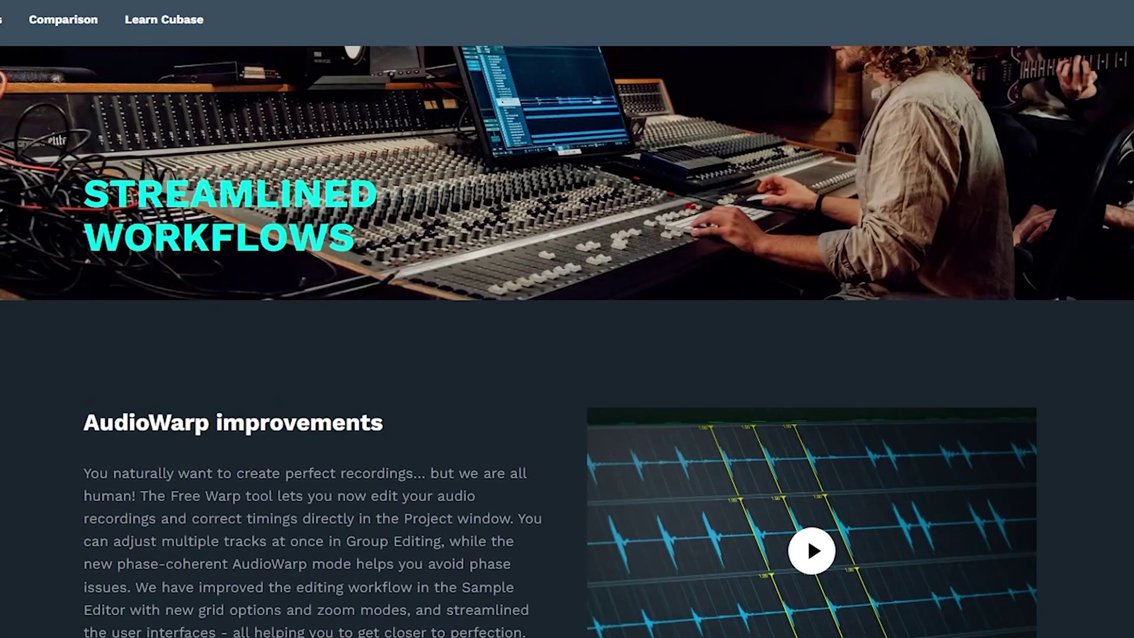
scroll(567, 319, up, 20)
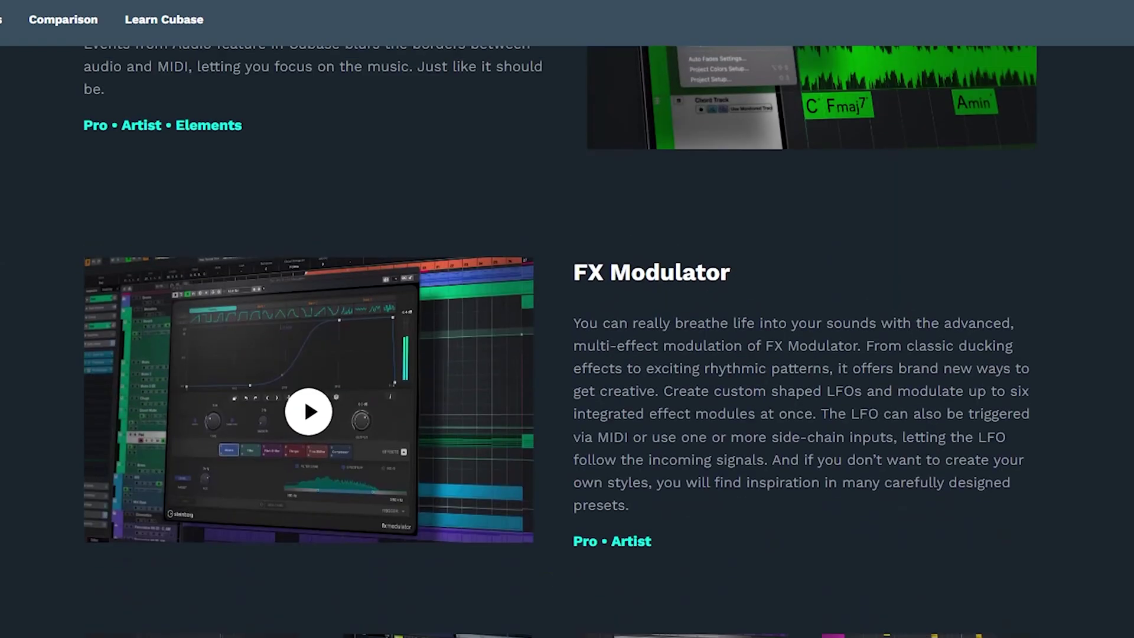
scroll(567, 319, up, 20)
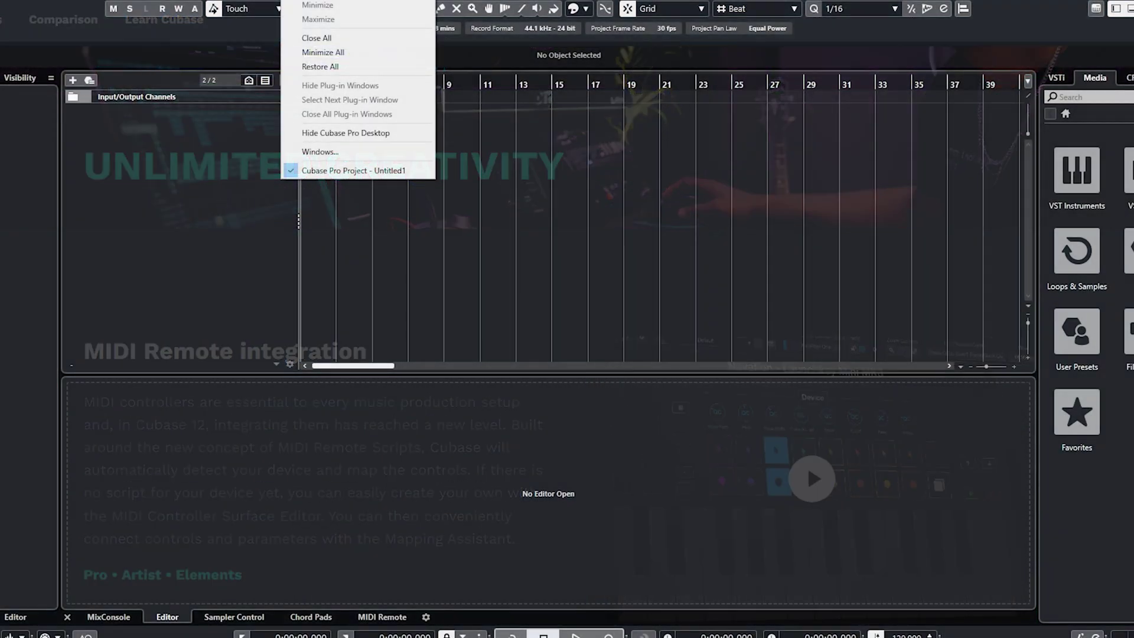
Step: Switch to the Untitled1 project and browse the menus from Edit through Window, Help and Studio
key(Escape)
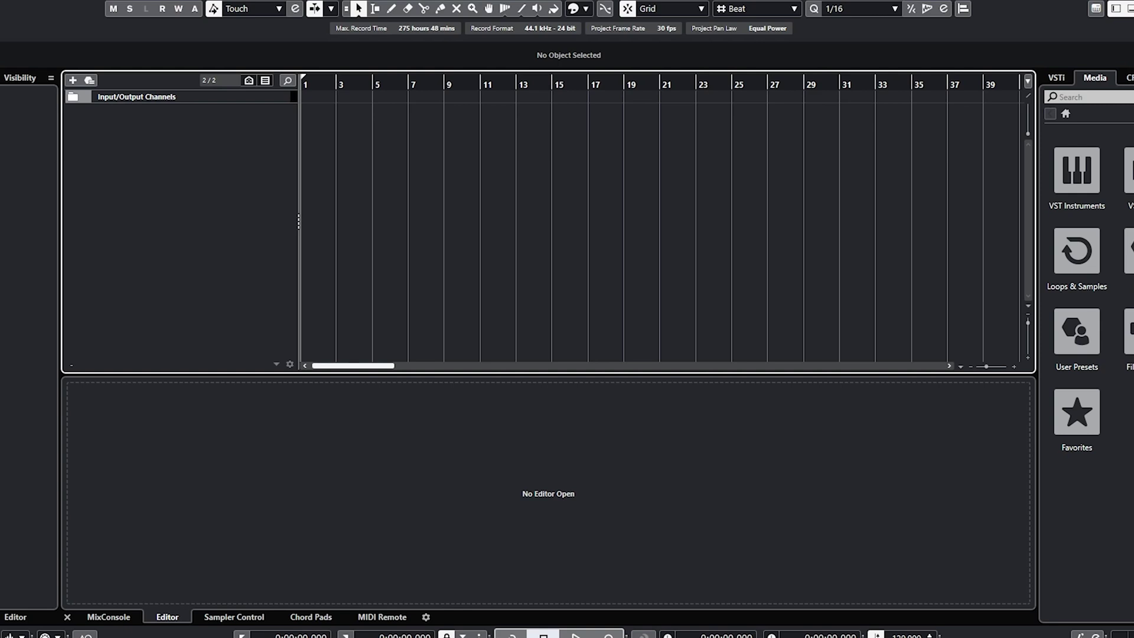
key(alt+e)
key(Right)
key(Right)
key(Right)
key(Right)
key(Right)
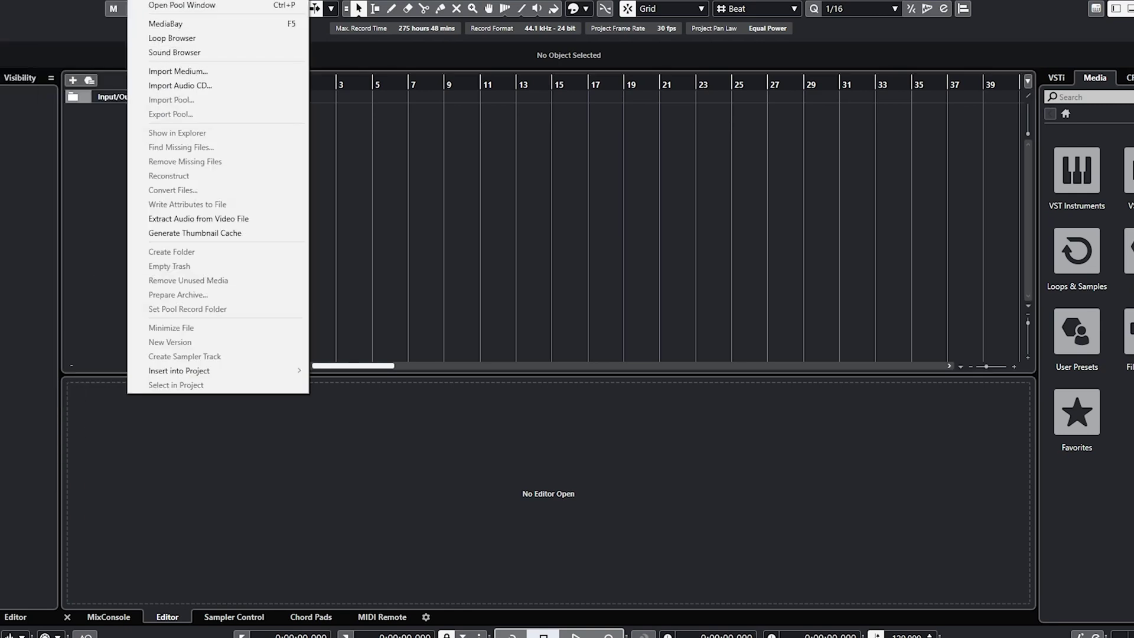
key(Right)
key(Right)
key(Right)
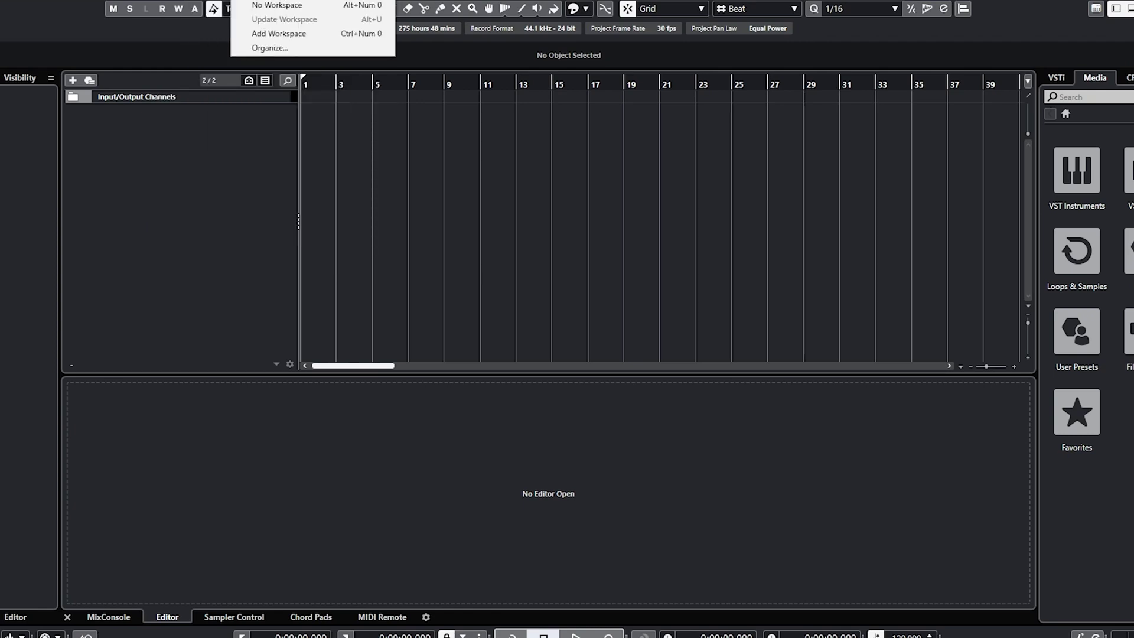
key(Right)
key(Right)
key(Right)
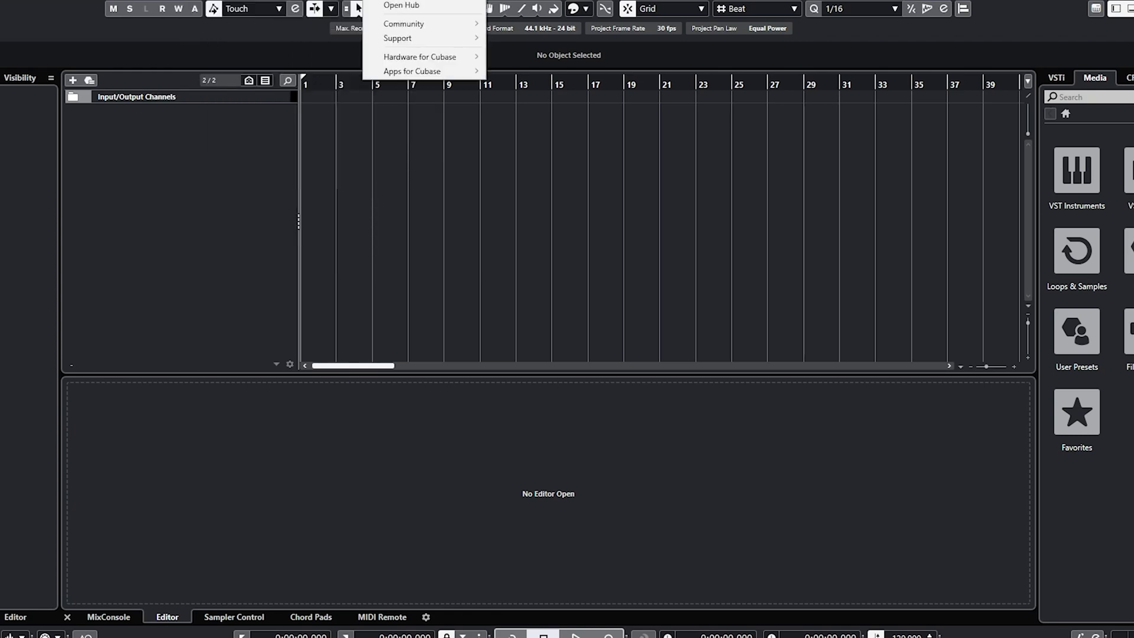
key(Down)
key(Down)
key(Down)
key(Down)
key(Right)
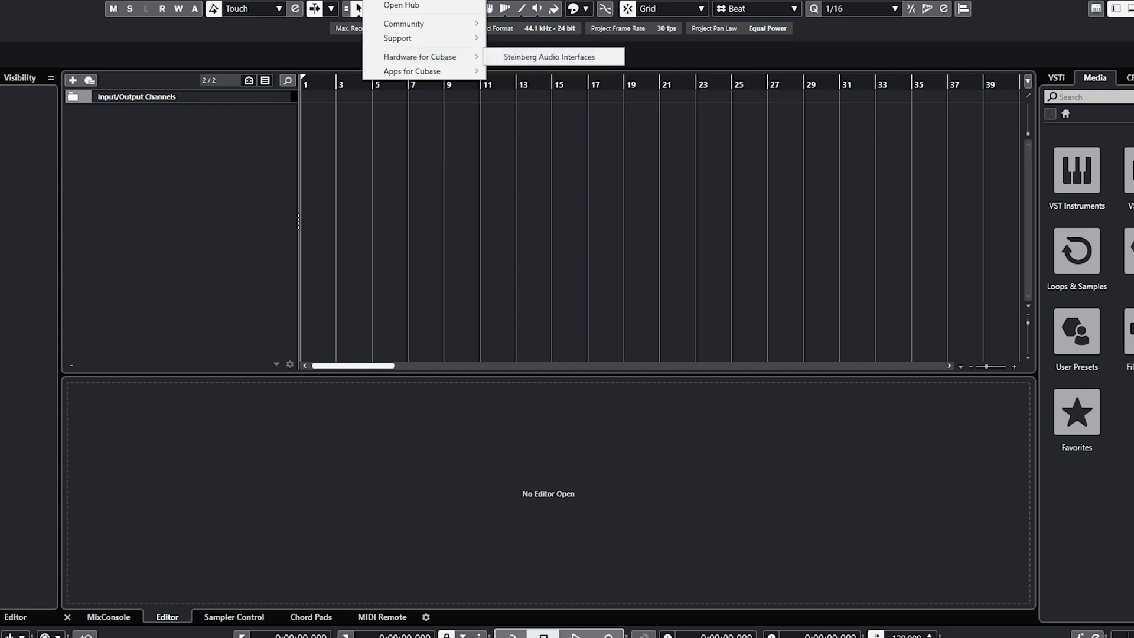
key(Escape)
key(Escape)
key(Left)
key(Left)
key(Left)
key(Left)
key(Down)
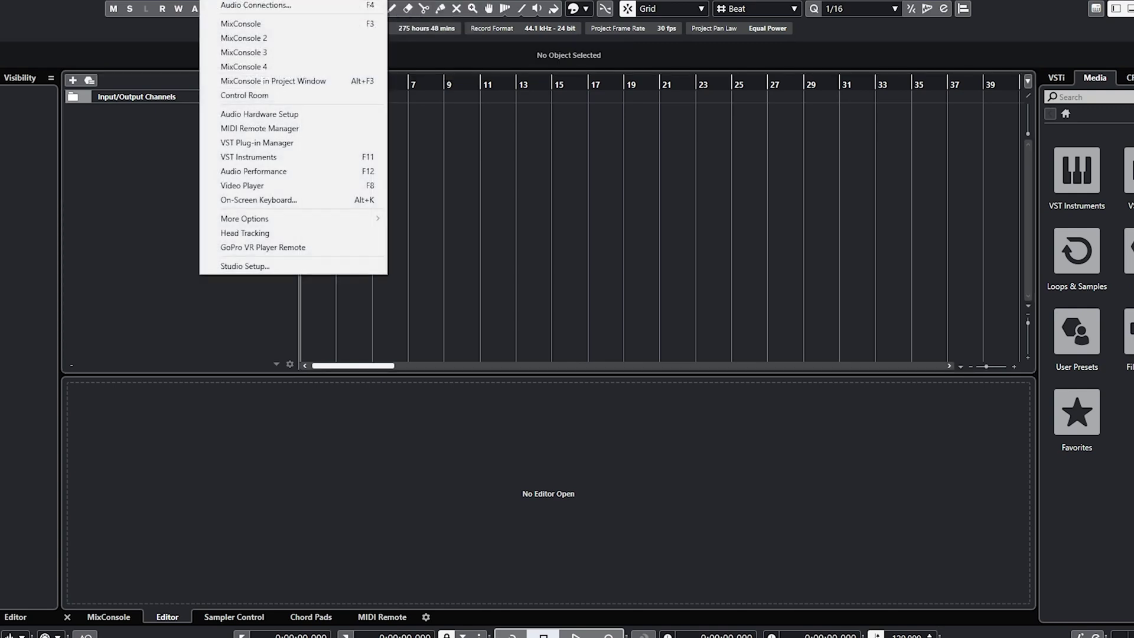
key(Escape)
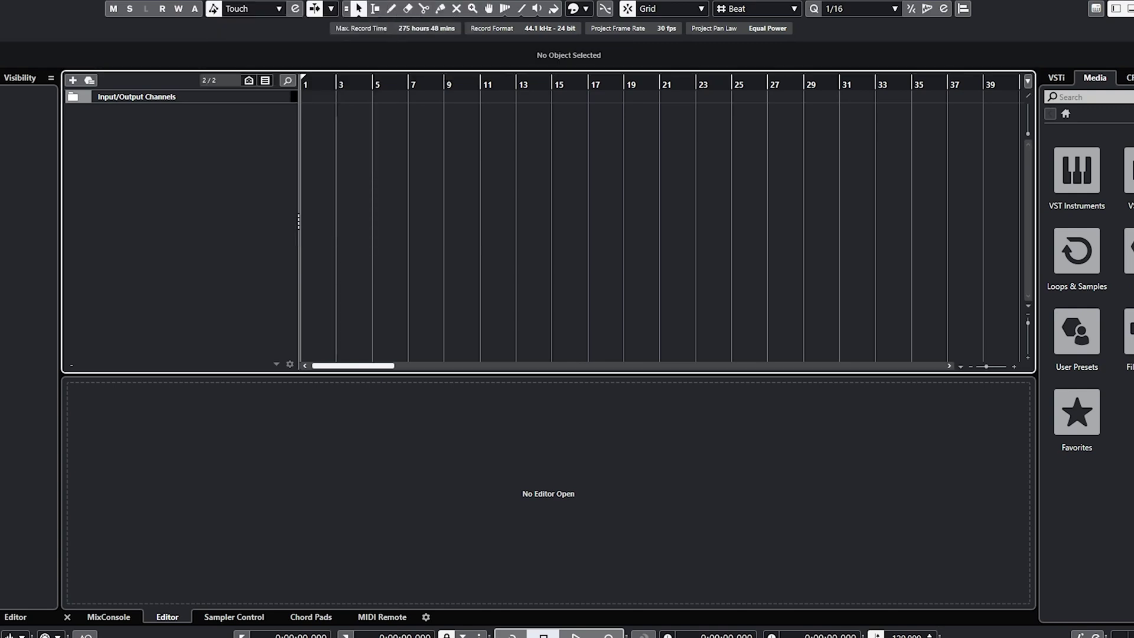